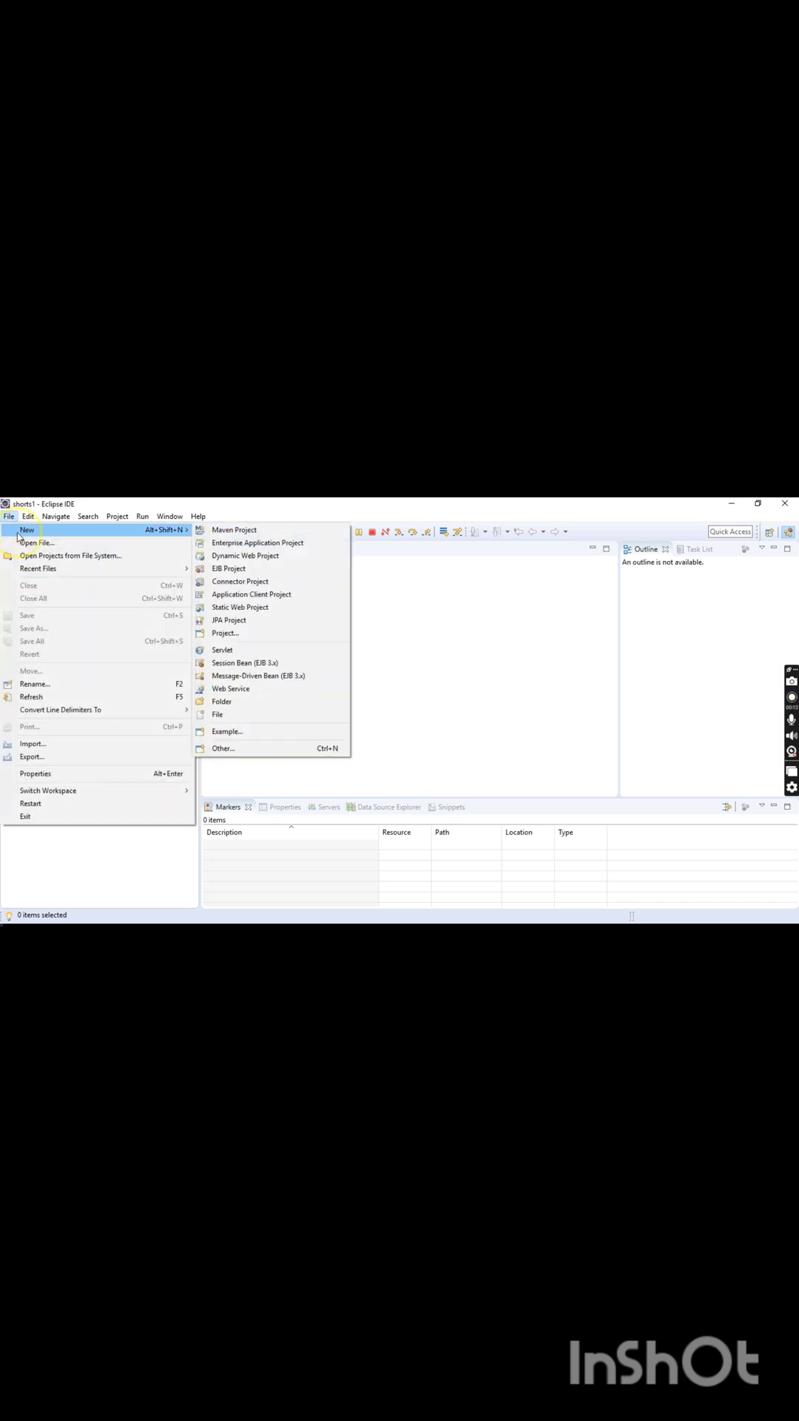
Start a new Maven project with group ID com.mytechtn and artifact ID selenium.web.automation.
left_click(223, 530)
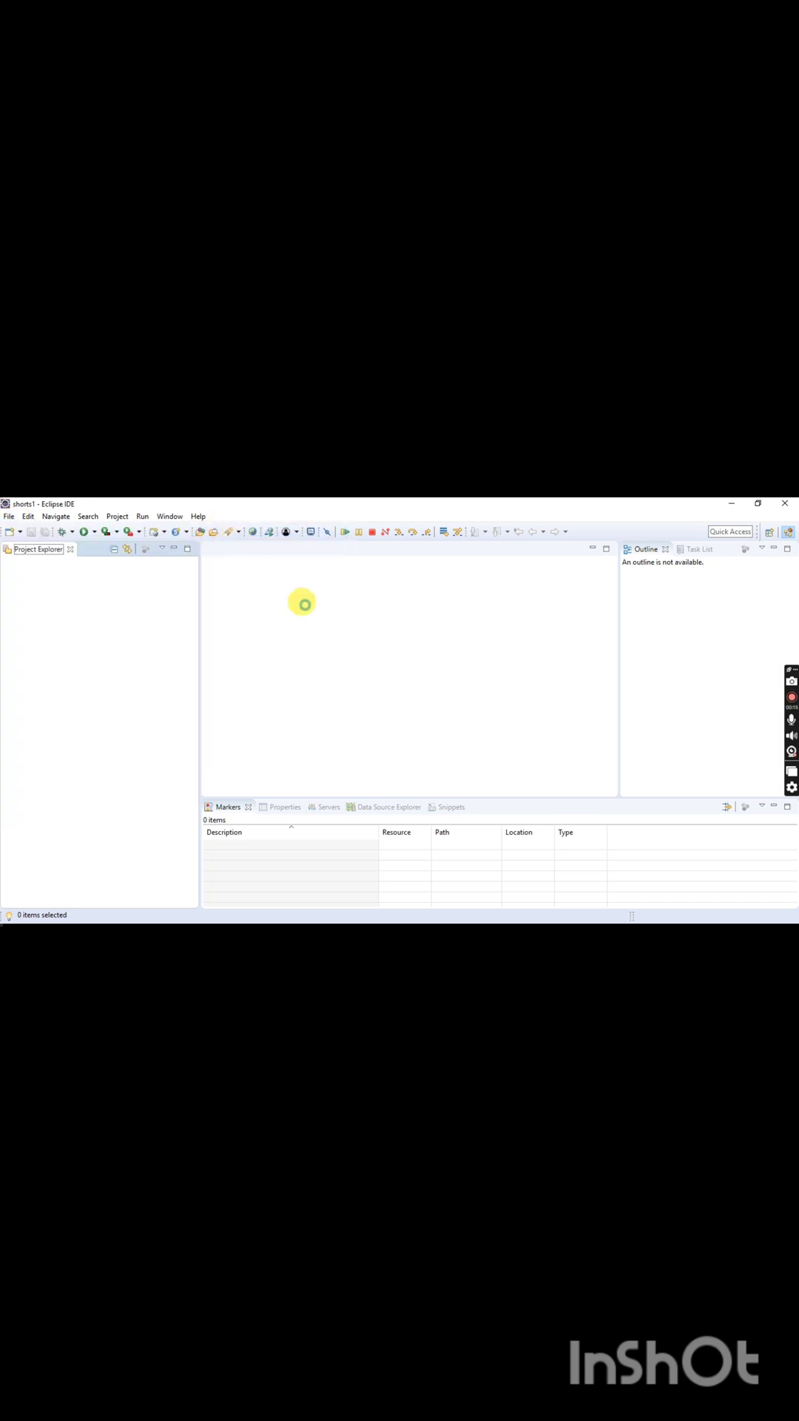